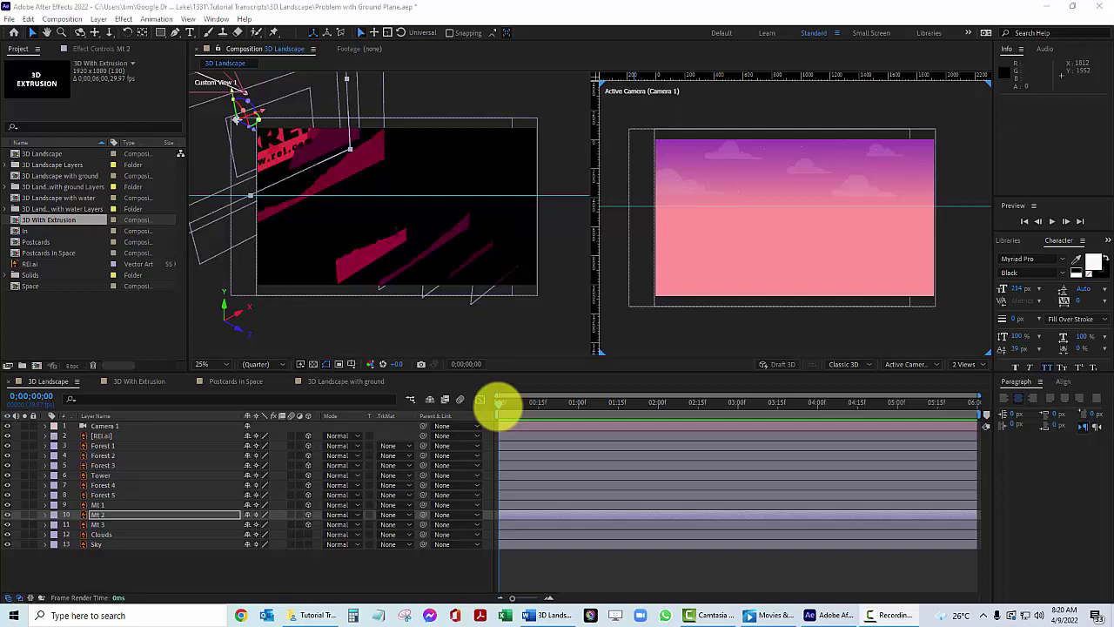
- Scrub the 3D Landscape camera move between 1:04 and 2:15 to preview it
{"action": "left_click_drag", "start_coordinate": [499, 405], "coordinate": [704, 477]}
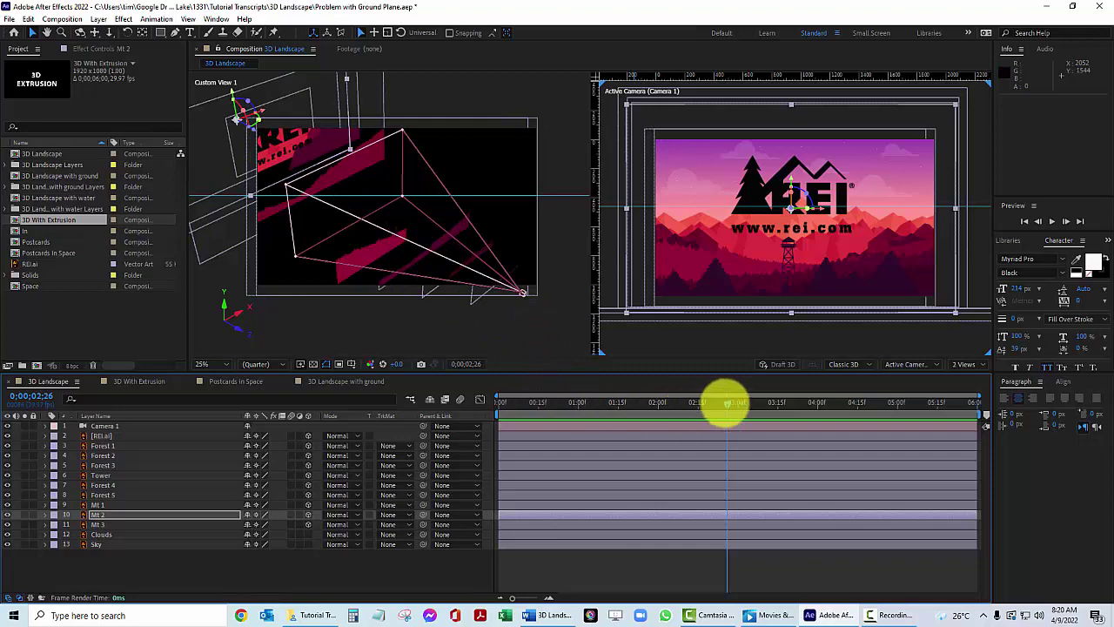
{"action": "left_click_drag", "start_coordinate": [727, 409], "coordinate": [609, 419]}
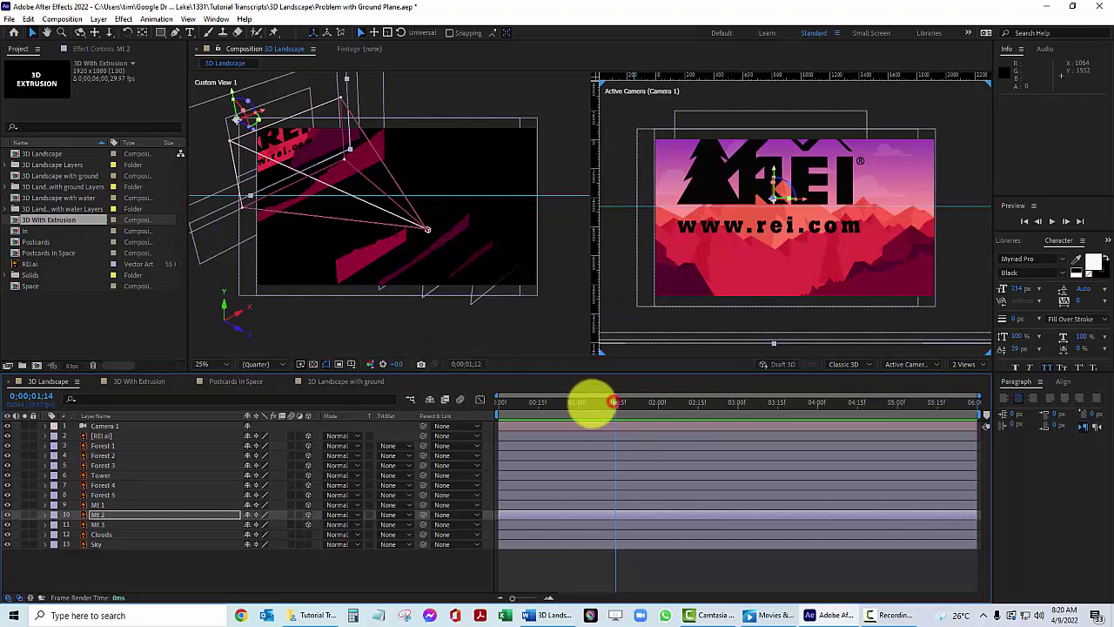
{"action": "left_click", "coordinate": [590, 403]}
{"action": "left_click_drag", "start_coordinate": [595, 409], "coordinate": [694, 409]}
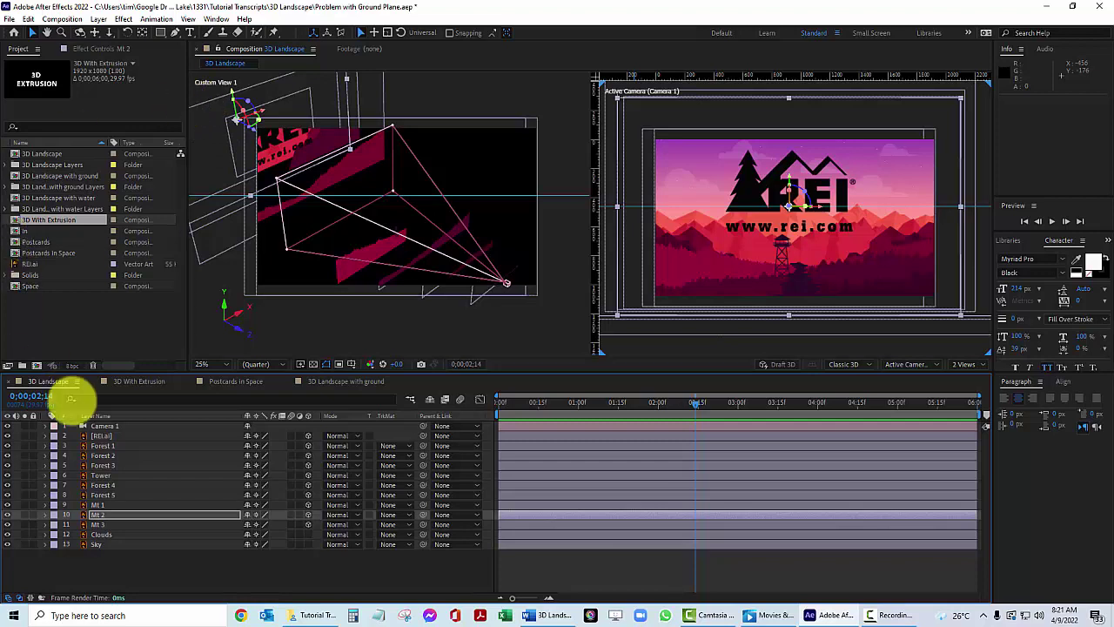
- Reveal Camera 1's Position values (1004.2, 753.9, -1572.7) in the timeline
{"action": "left_click", "coordinate": [106, 426]}
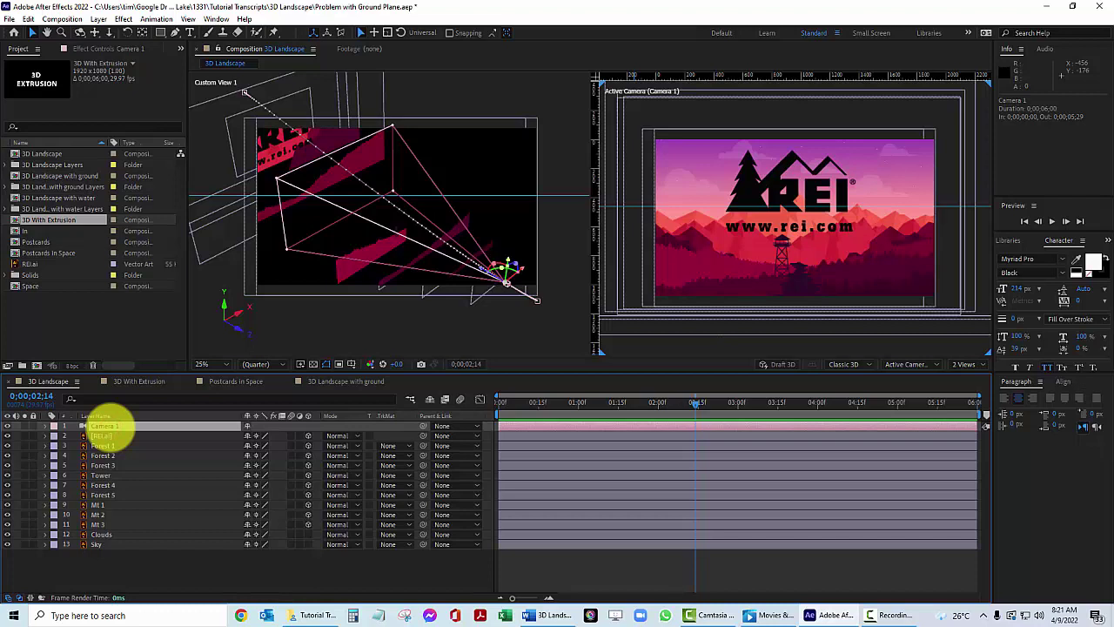
{"action": "key", "text": "p"}
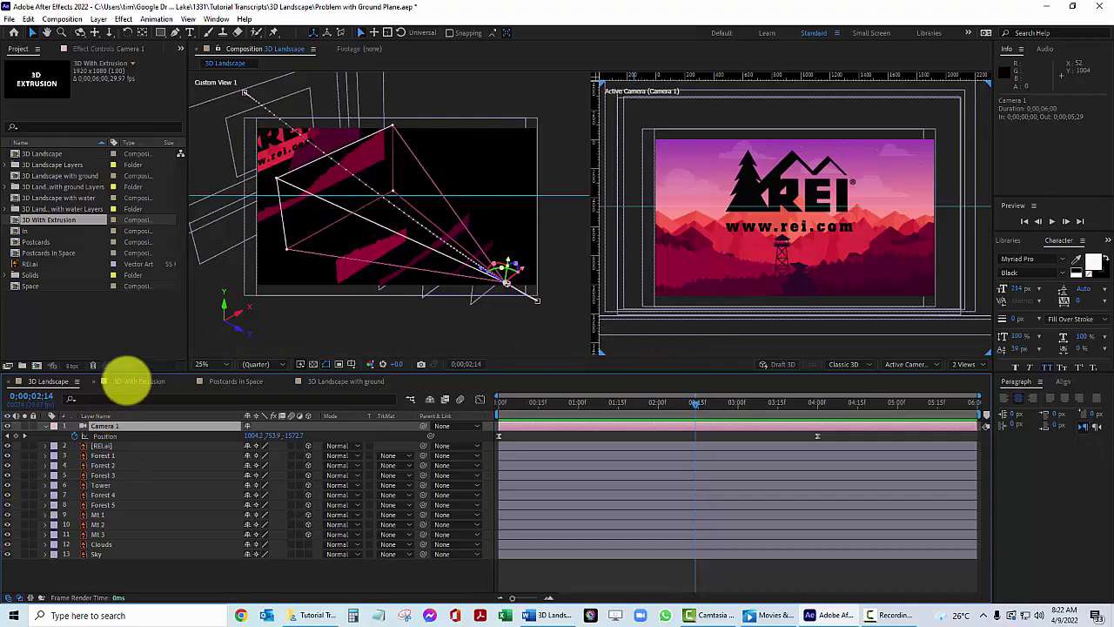
- Switch to 3D With Extrusion and preview its tilting 3D EXTRUSION text from the start
{"action": "left_click", "coordinate": [127, 381]}
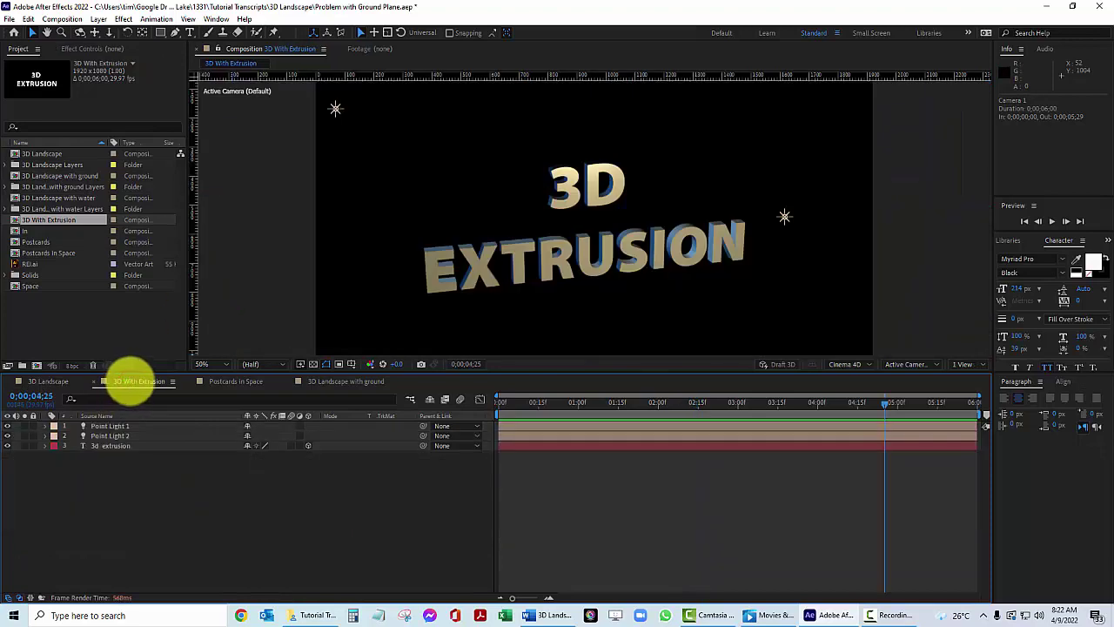
{"action": "left_click", "coordinate": [498, 404]}
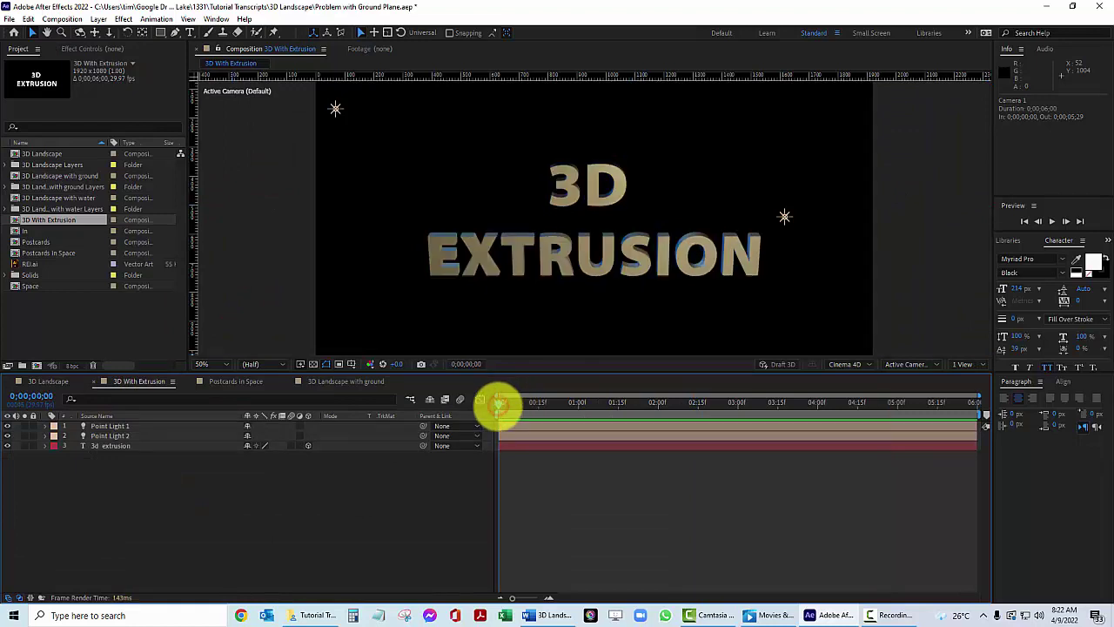
{"action": "key", "text": "space"}
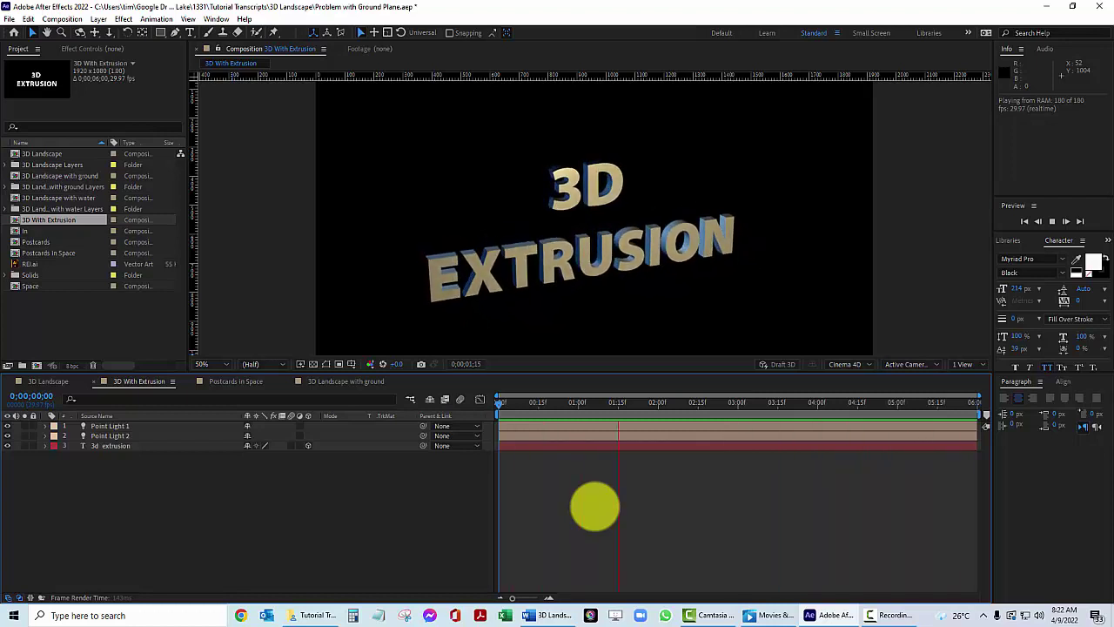
{"action": "key", "text": "space"}
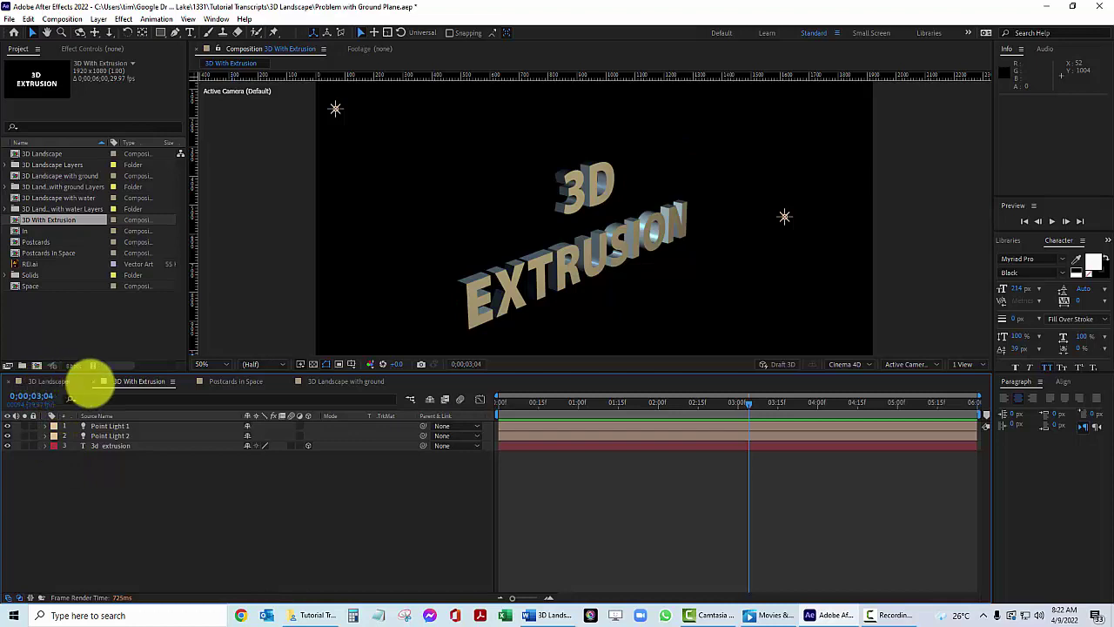
- Switch to Postcards in Space and scrub its camera forward to the green IN panel
{"action": "left_click", "coordinate": [235, 381]}
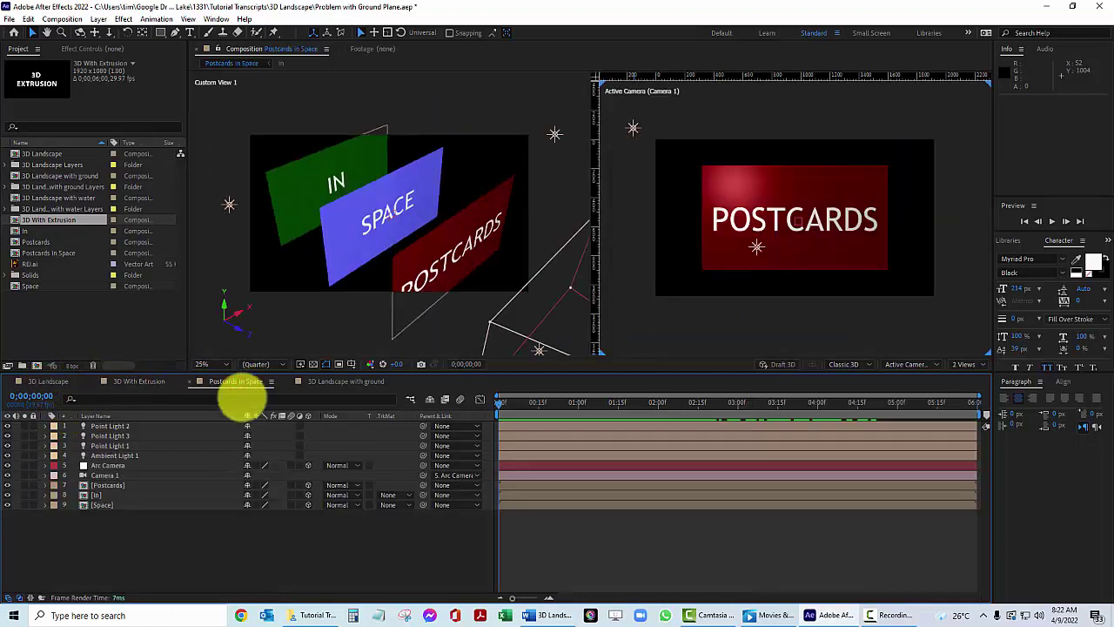
{"action": "left_click_drag", "start_coordinate": [499, 403], "coordinate": [741, 465]}
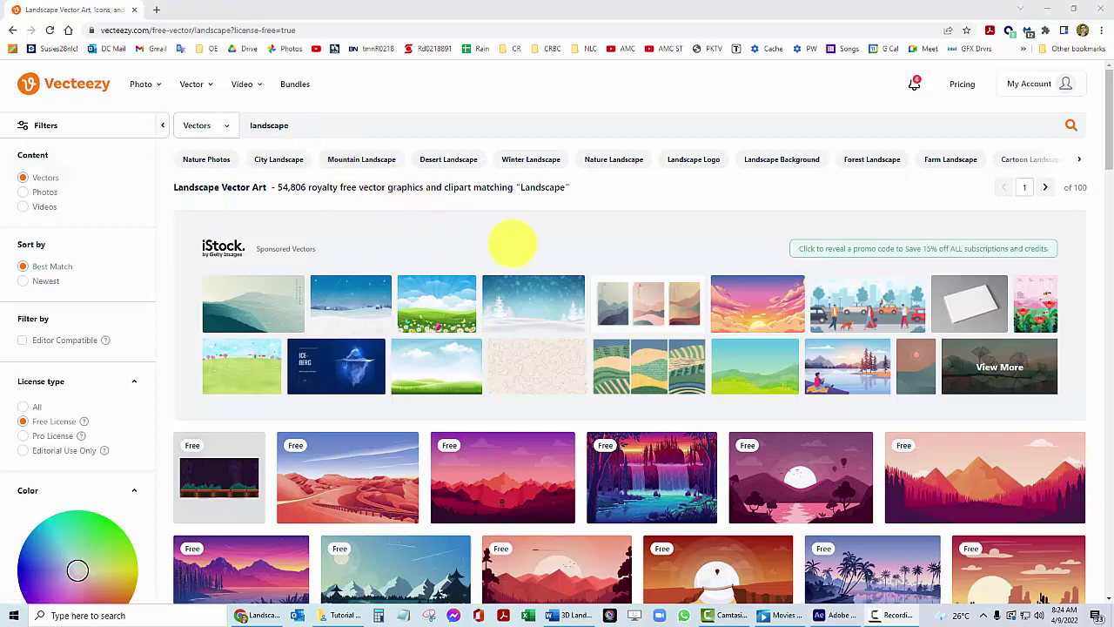
- Filter the Vecteezy 'landscape' vector search to Free License results (54,806 matches)
{"action": "left_click_drag", "start_coordinate": [296, 124], "coordinate": [224, 125]}
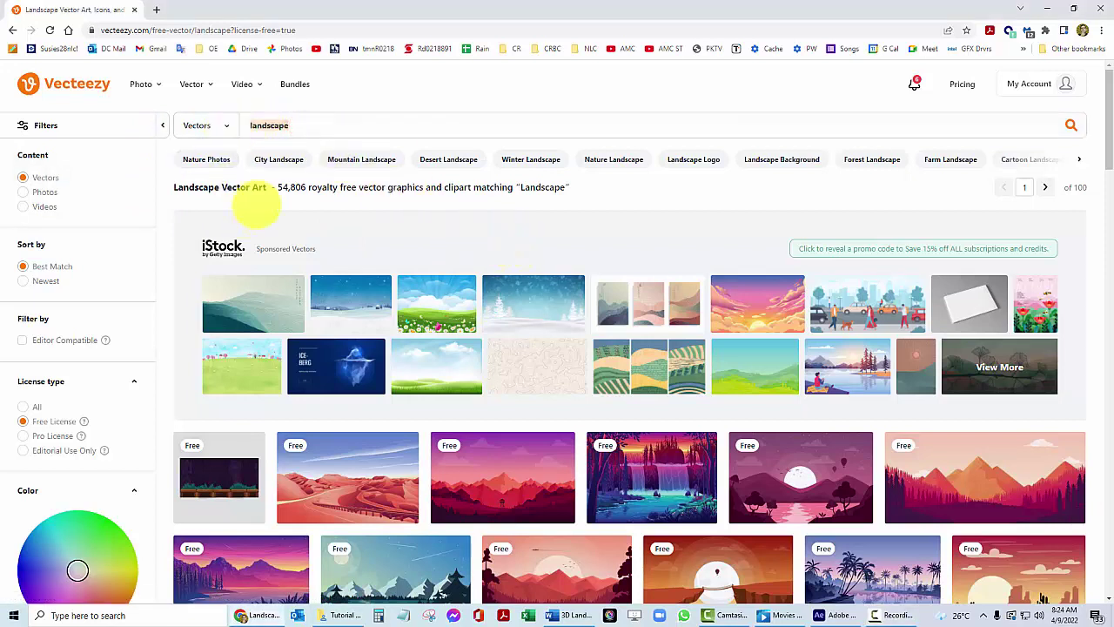
{"action": "left_click", "coordinate": [323, 128]}
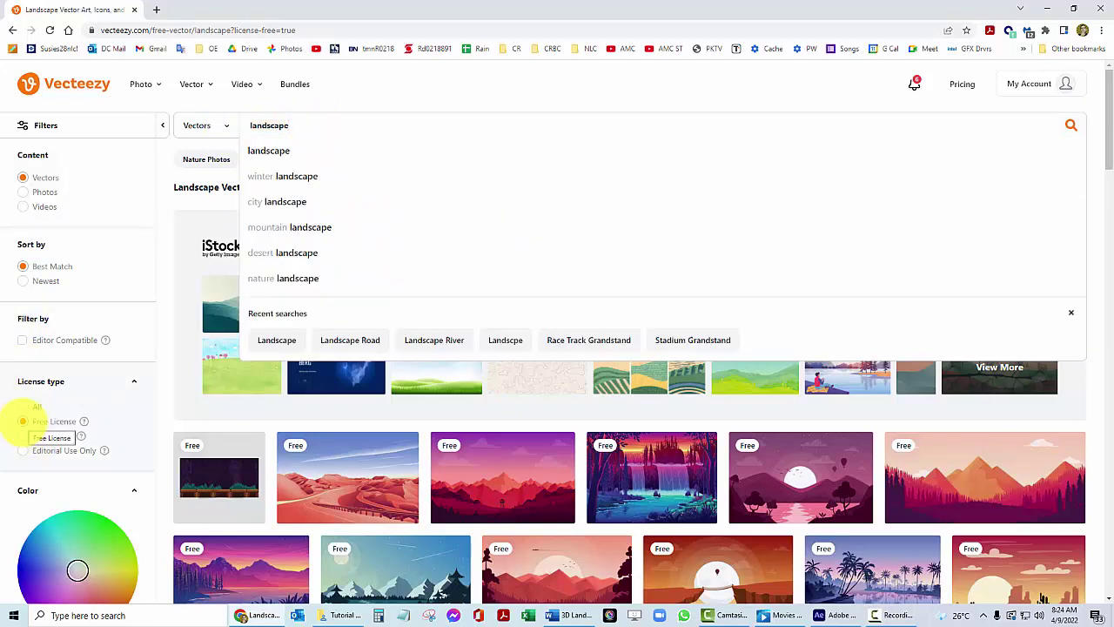
{"action": "left_click", "coordinate": [22, 421]}
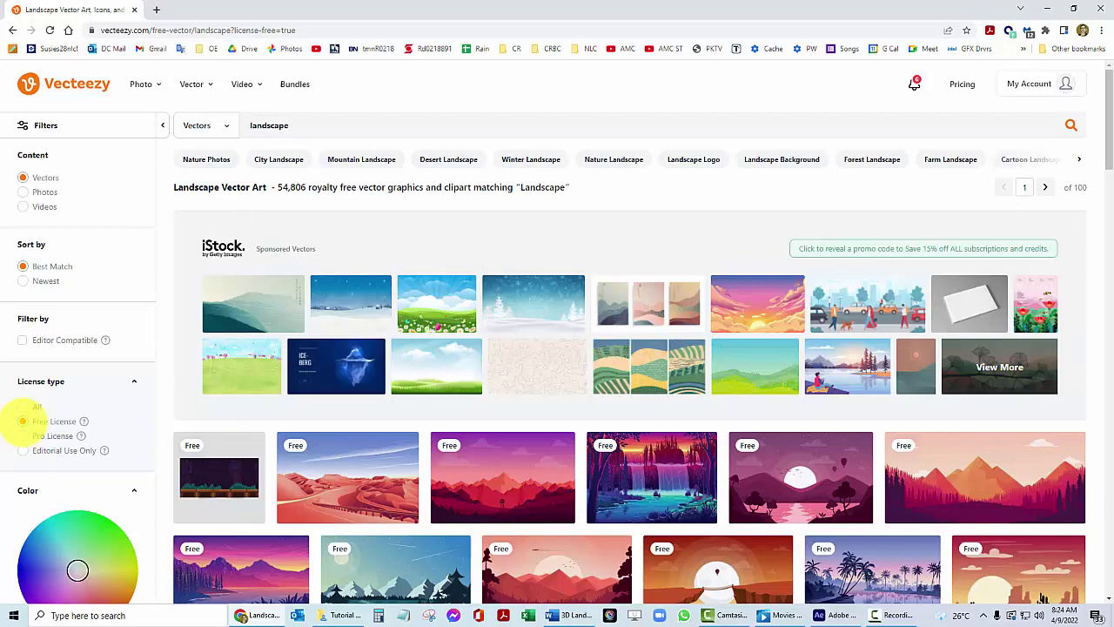
{"action": "scroll", "coordinate": [522, 470], "scroll_direction": "down", "scroll_amount": 3}
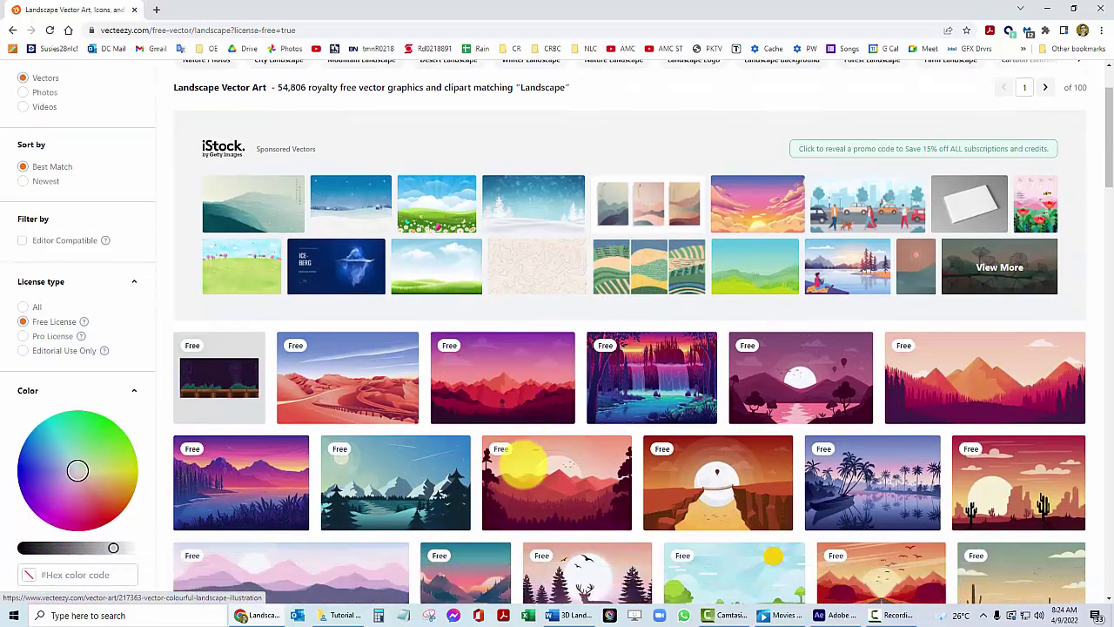
{"action": "scroll", "coordinate": [522, 470], "scroll_direction": "down", "scroll_amount": 2}
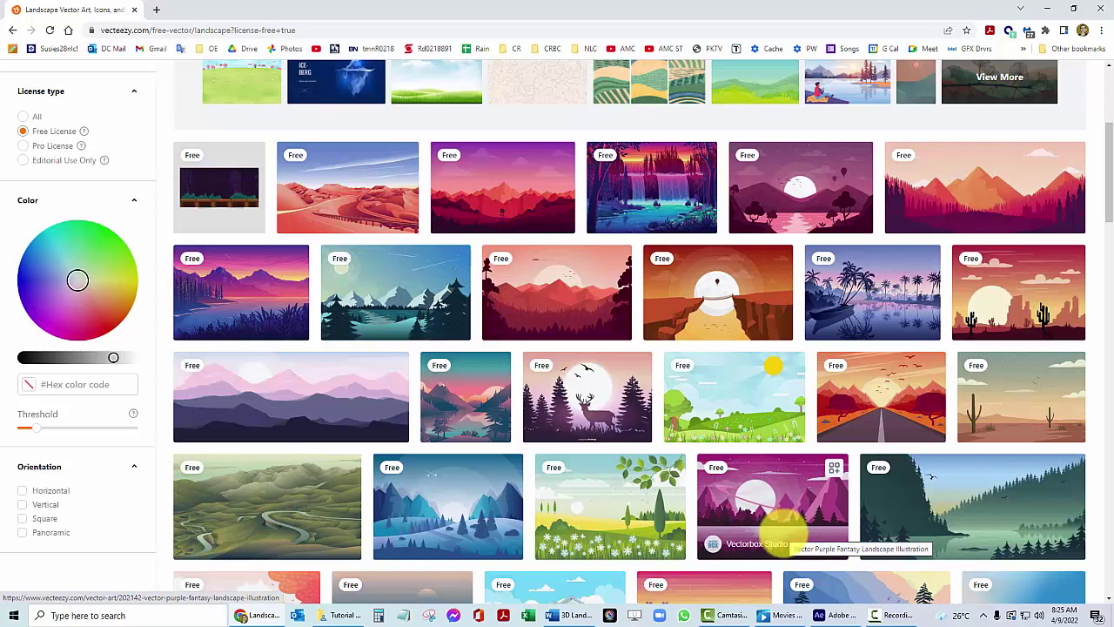
{"action": "mouse_move", "coordinate": [877, 426]}
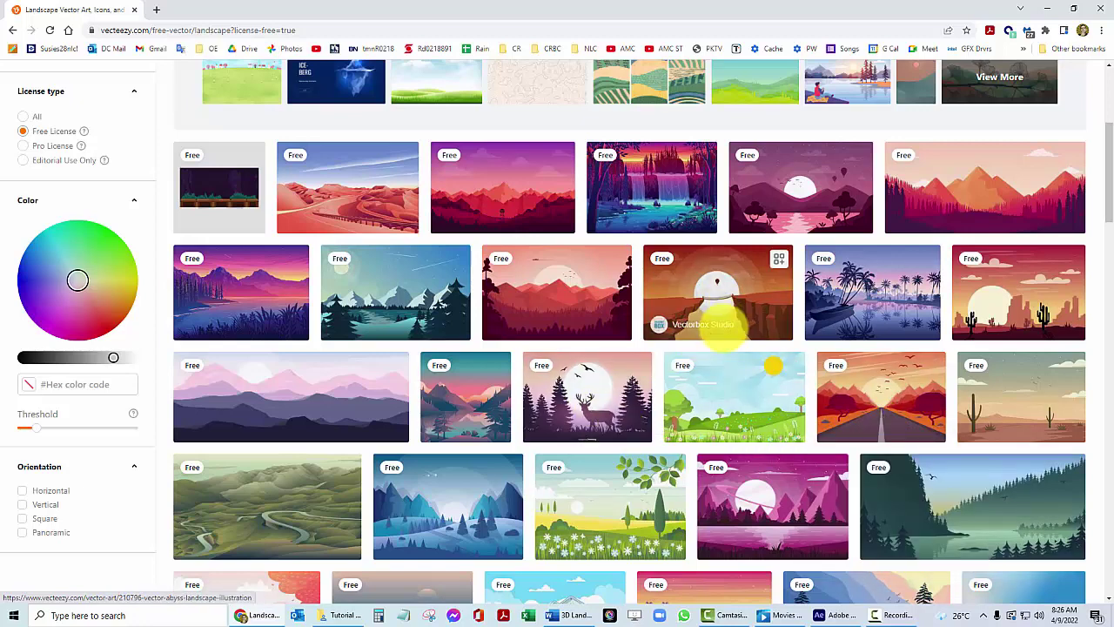
- Look over more Vecteezy landscape results, then return to After Effects
{"action": "mouse_move", "coordinate": [659, 324]}
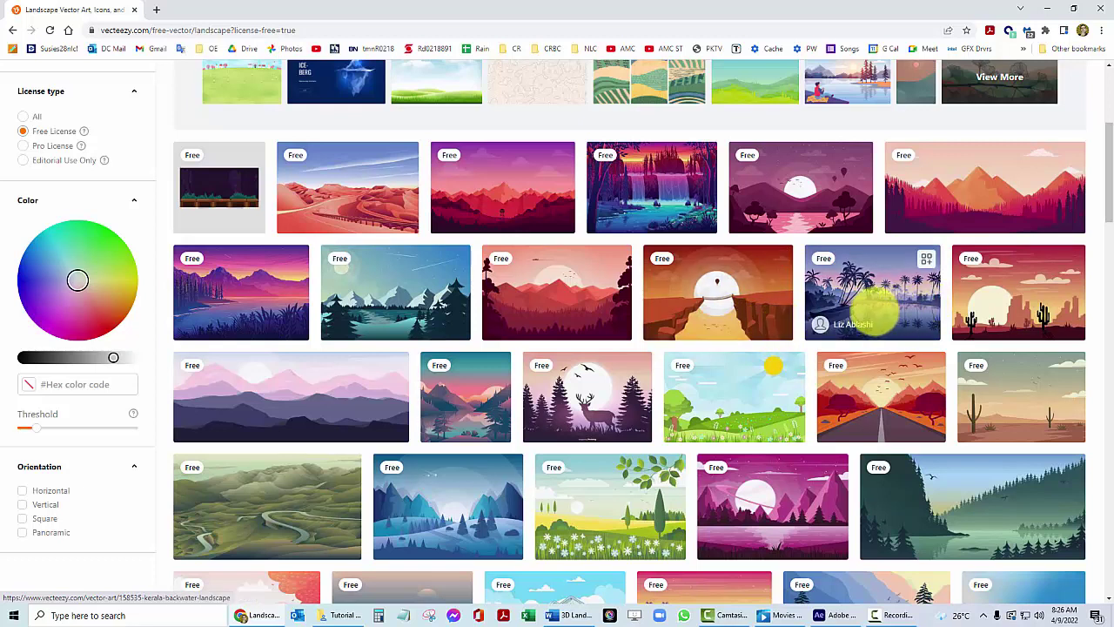
{"action": "mouse_move", "coordinate": [790, 219]}
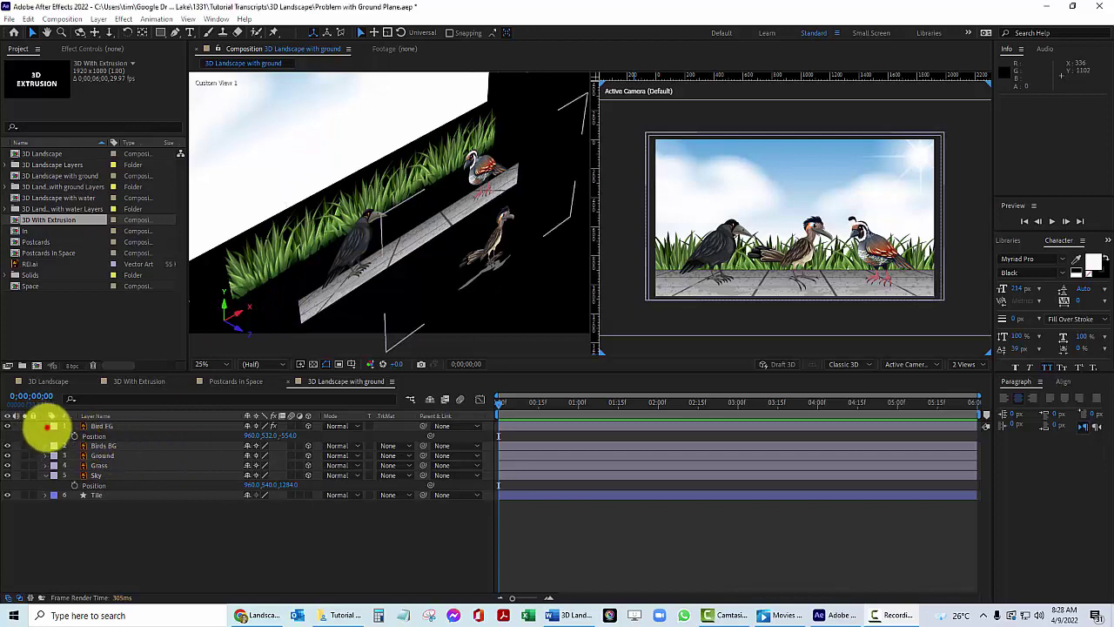
- Collapse the Bird FG layer's Position property in the timeline
{"action": "left_click", "coordinate": [45, 426]}
- Collapse Sky's Position, then reveal Birds BG's Position and drag its values to shift the birds
{"action": "left_click", "coordinate": [45, 465]}
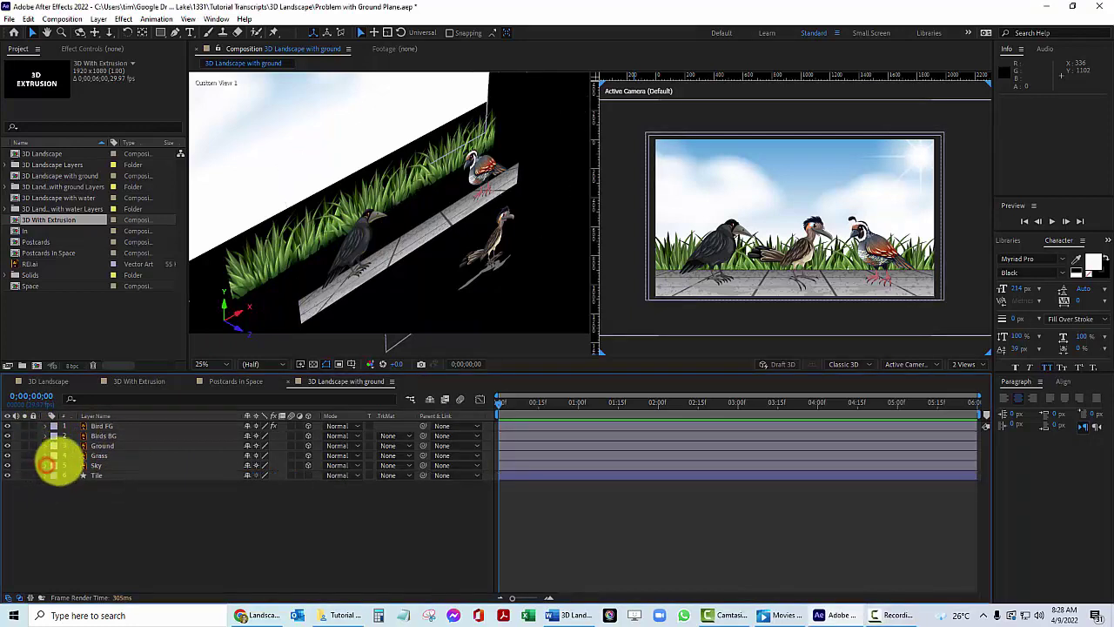
{"action": "left_click", "coordinate": [115, 435]}
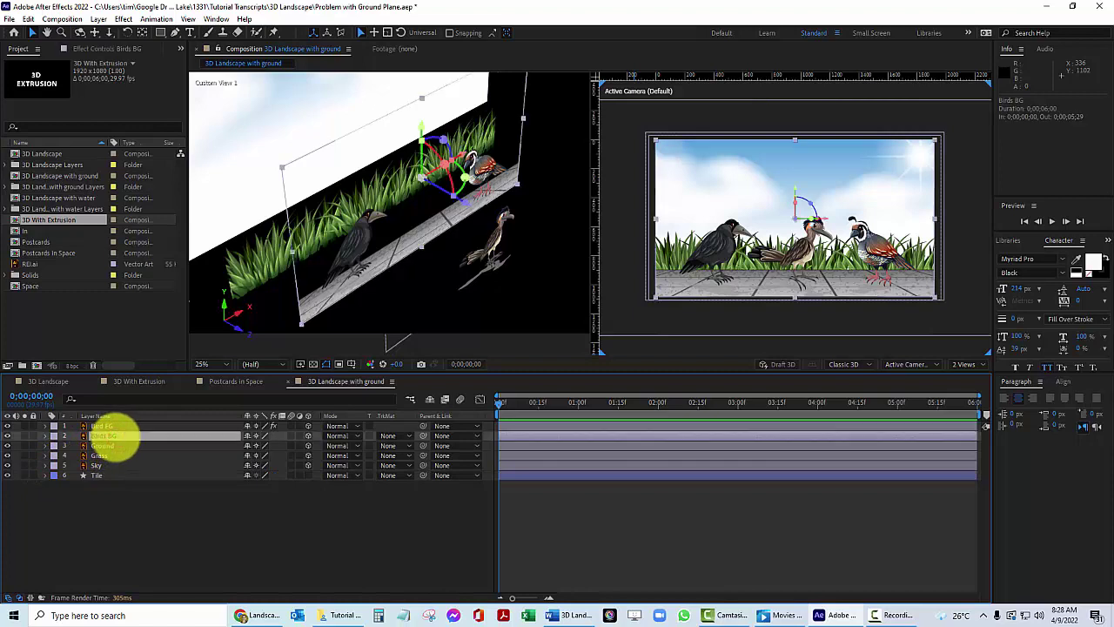
{"action": "key", "text": "p"}
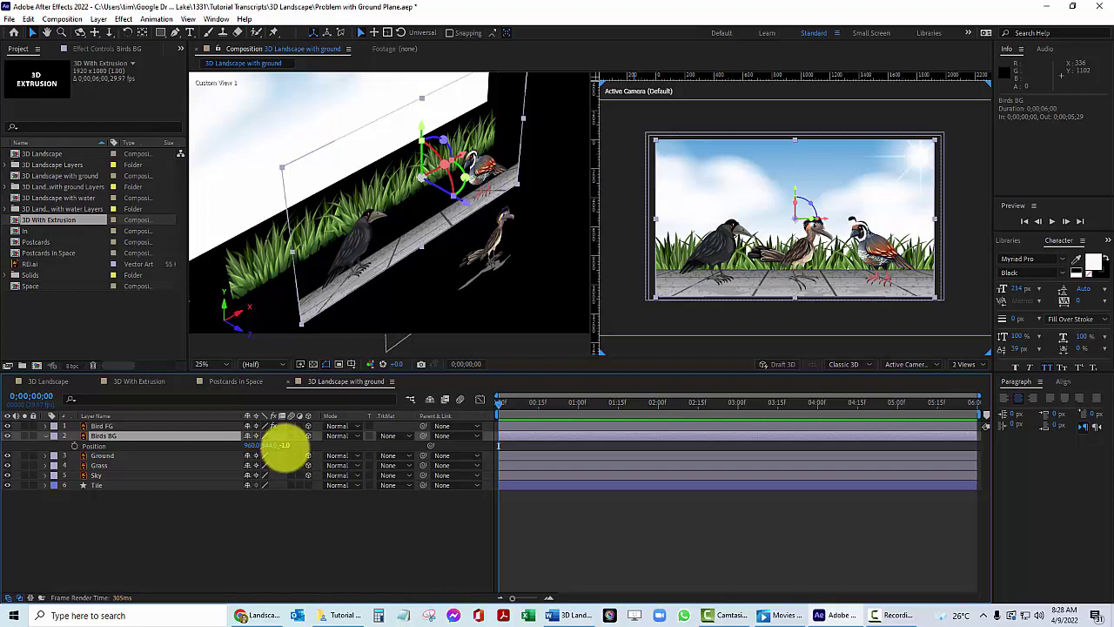
{"action": "left_click_drag", "start_coordinate": [285, 446], "coordinate": [304, 472]}
{"action": "left_click", "coordinate": [729, 273]}
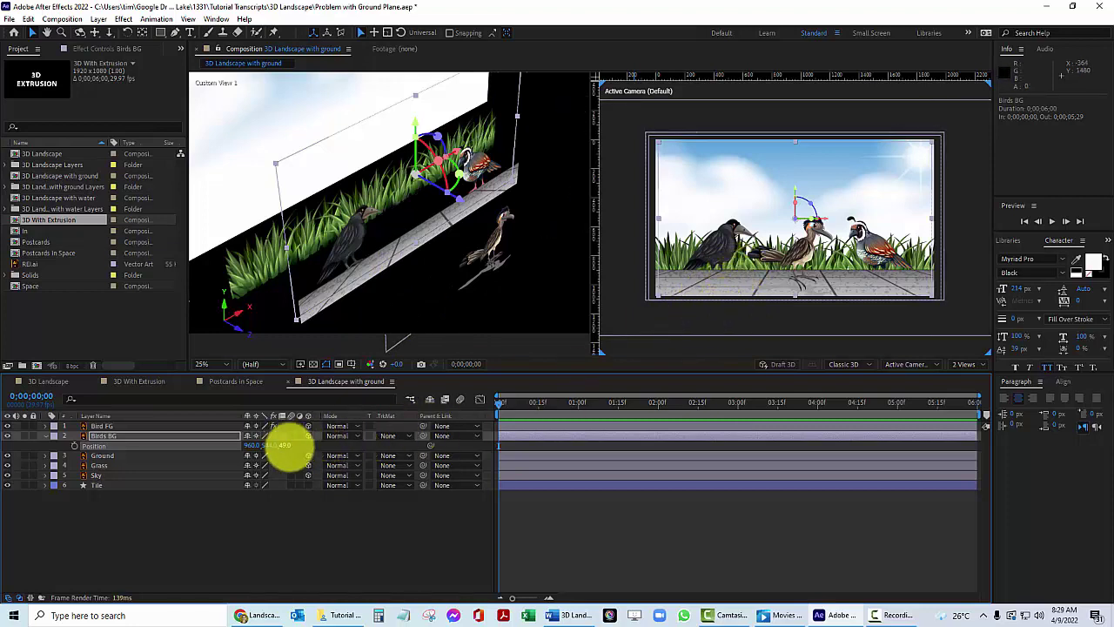
- Retype Birds BG's Position Y and Z values to return it to 960.0, 544.0, 0.0
{"action": "left_click", "coordinate": [287, 445]}
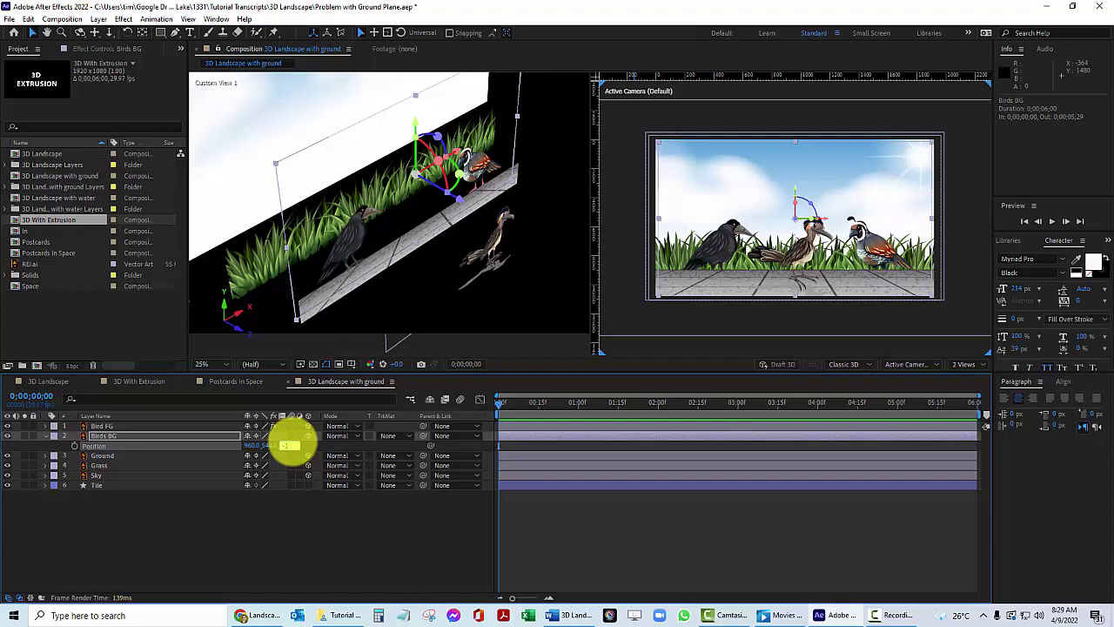
{"action": "key", "text": "Return"}
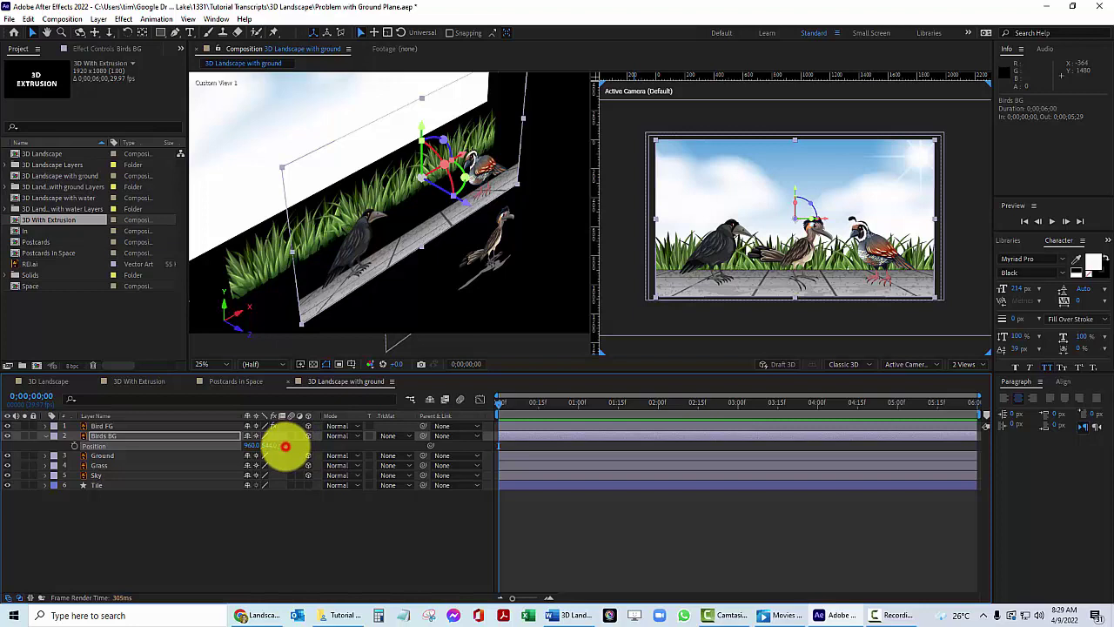
{"action": "left_click", "coordinate": [286, 446]}
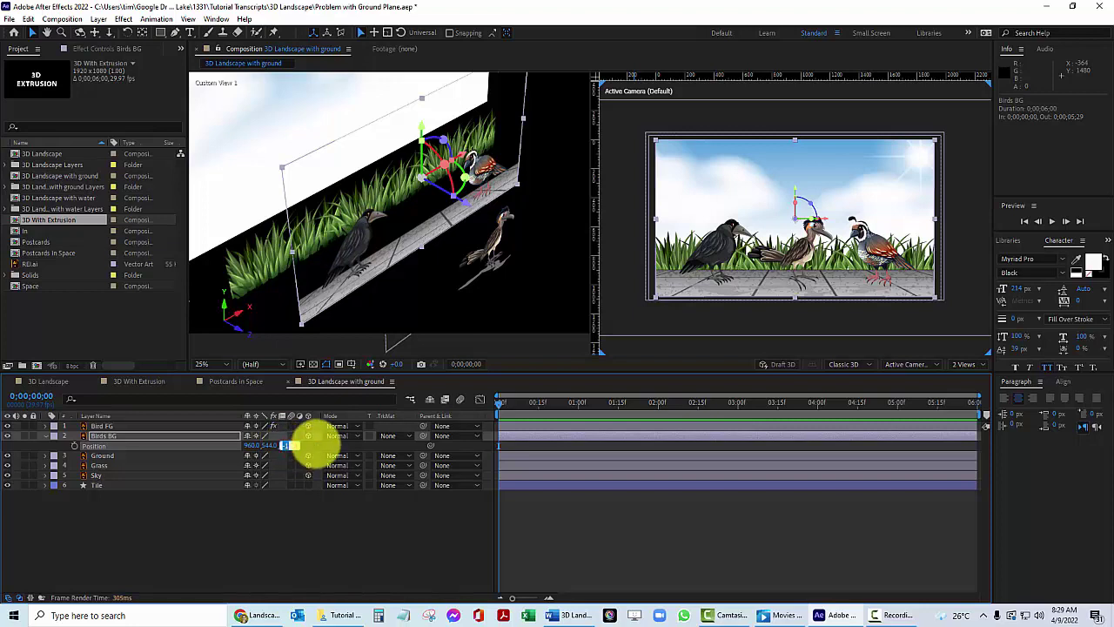
{"action": "key", "text": "Return"}
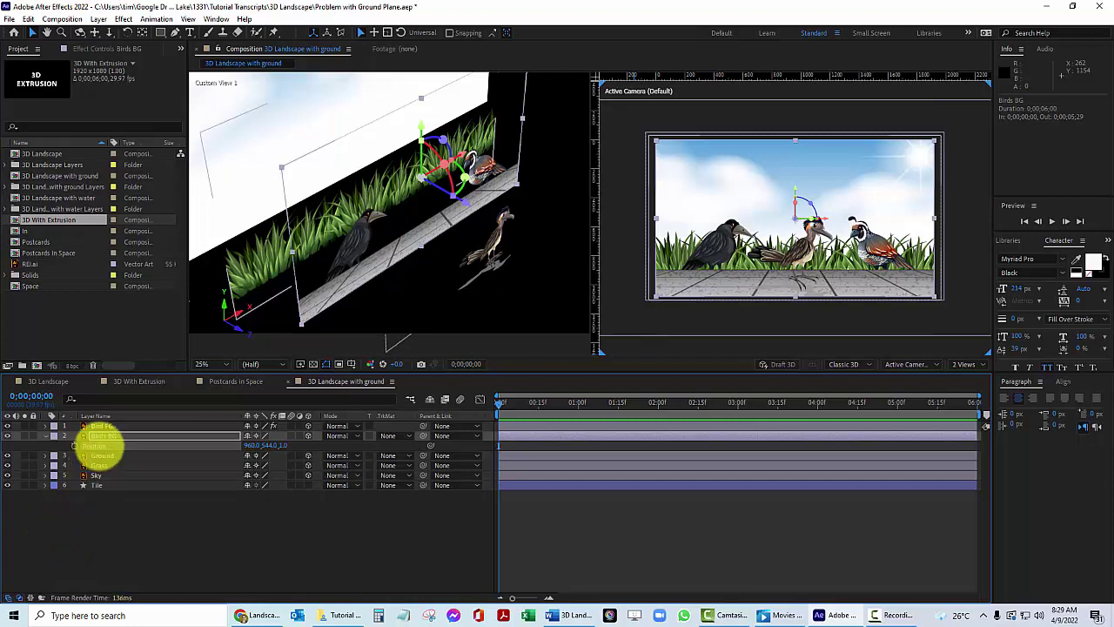
- Hide the Ground layer, collapse Birds BG's Position, and solo the Tile layer
{"action": "left_click", "coordinate": [7, 455]}
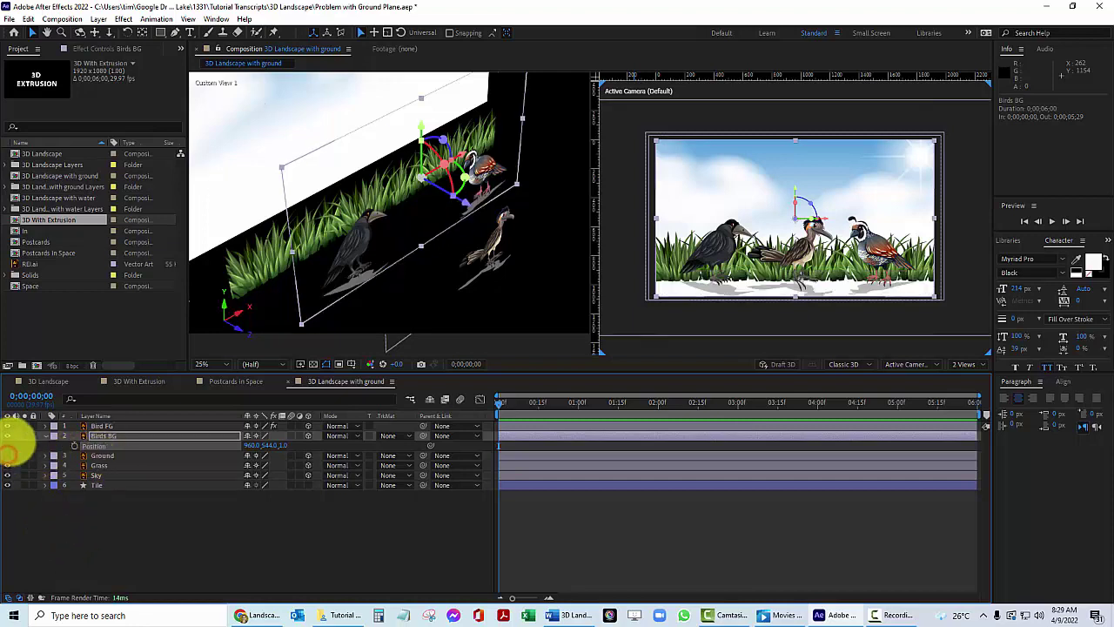
{"action": "left_click", "coordinate": [45, 436]}
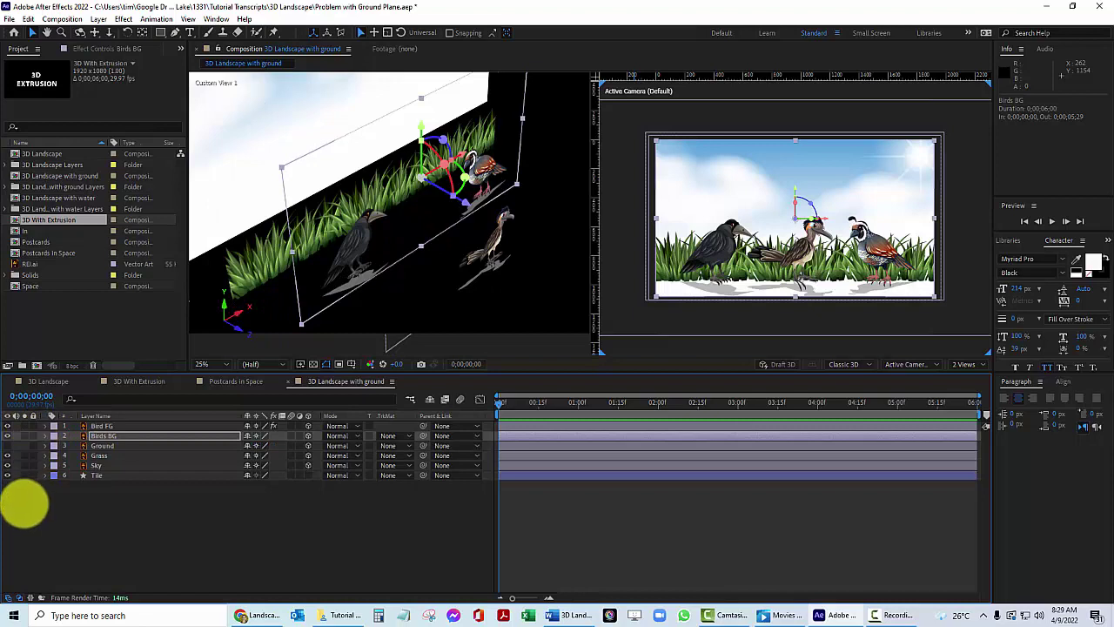
{"action": "left_click", "coordinate": [99, 476]}
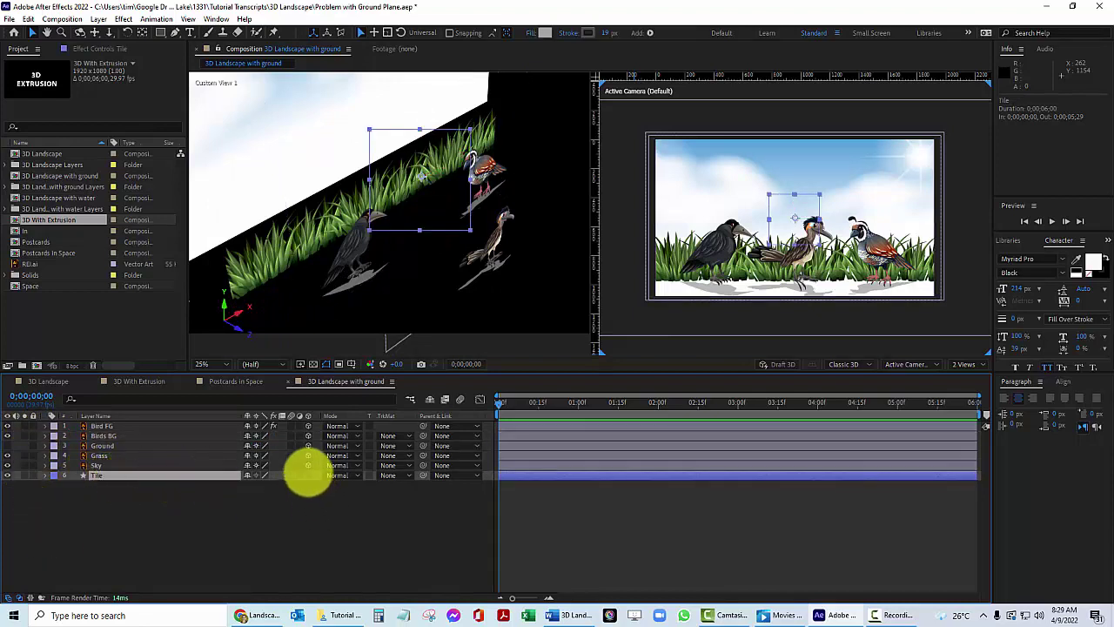
{"action": "left_click", "coordinate": [307, 475]}
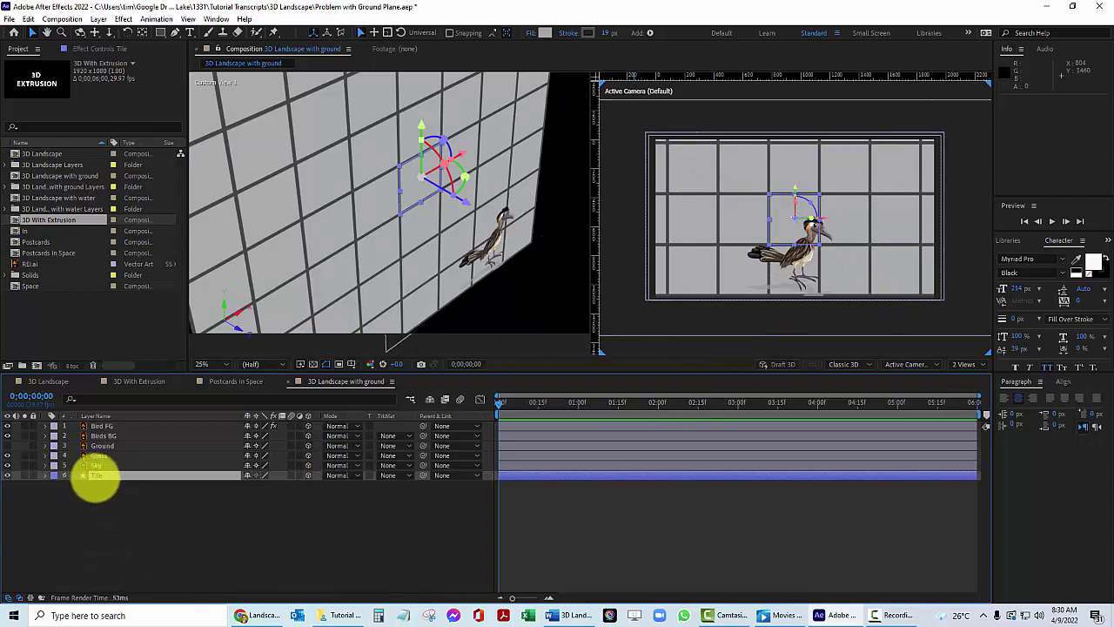
- Reveal Tile's Rotation and Position and set its X Rotation to -90°
{"action": "key", "text": "r"}
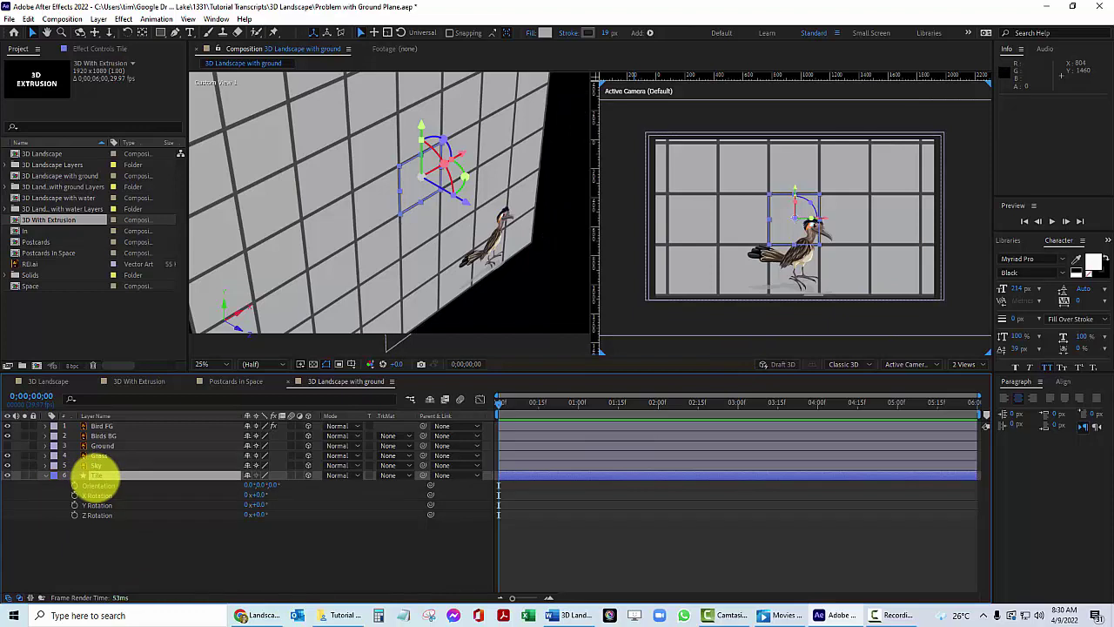
{"action": "key", "text": "shift+p"}
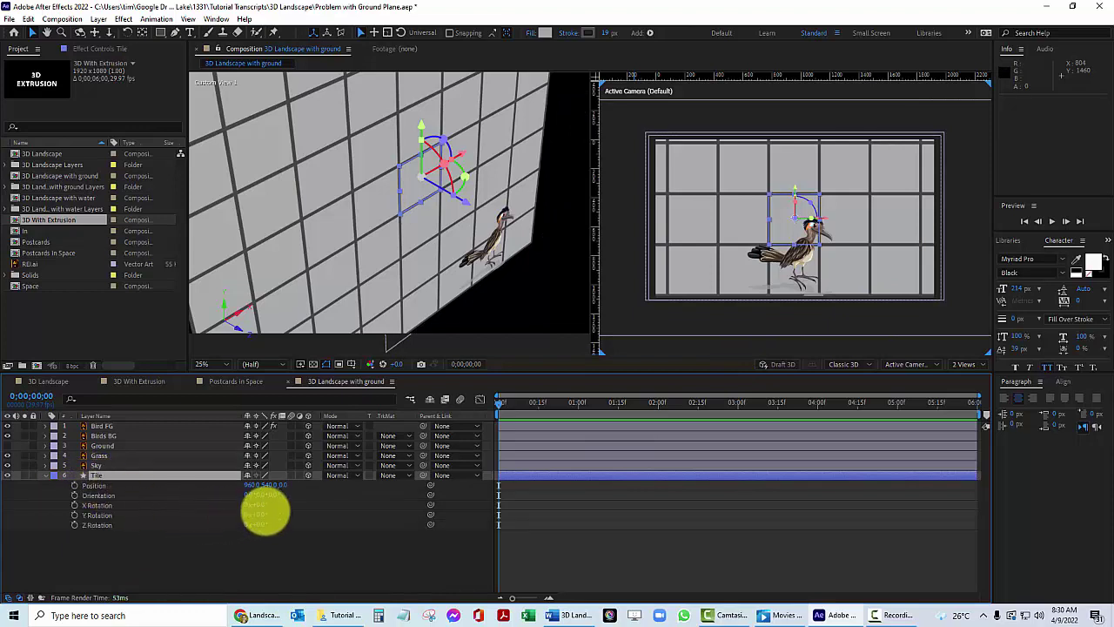
{"action": "left_click_drag", "start_coordinate": [263, 505], "coordinate": [222, 517]}
{"action": "left_click", "coordinate": [259, 504]}
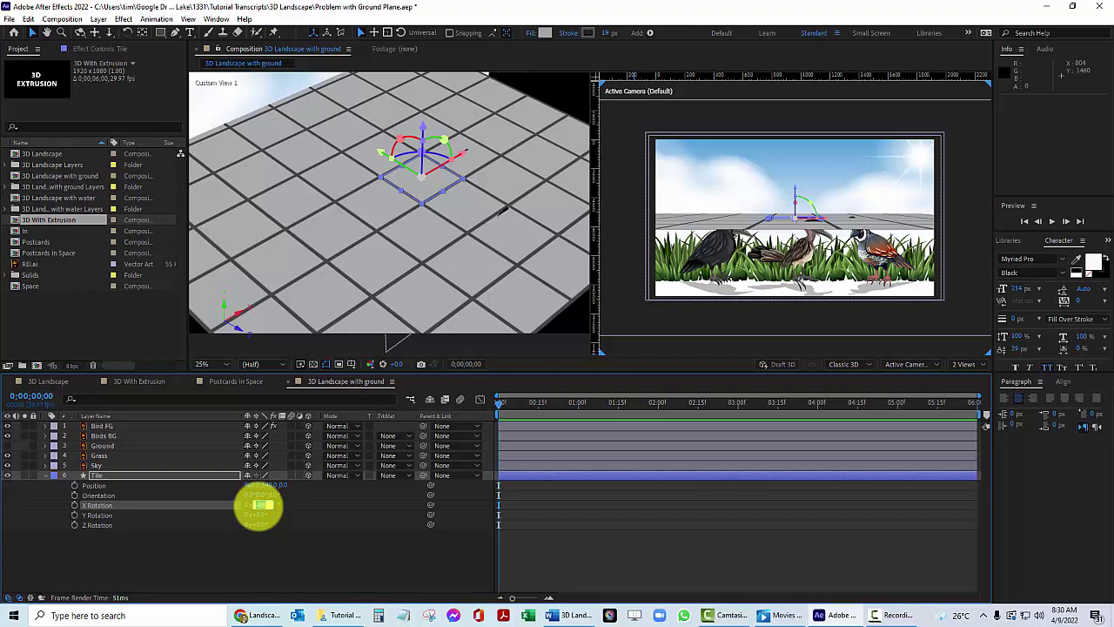
{"action": "type", "text": "-90"}
{"action": "key", "text": "Return"}
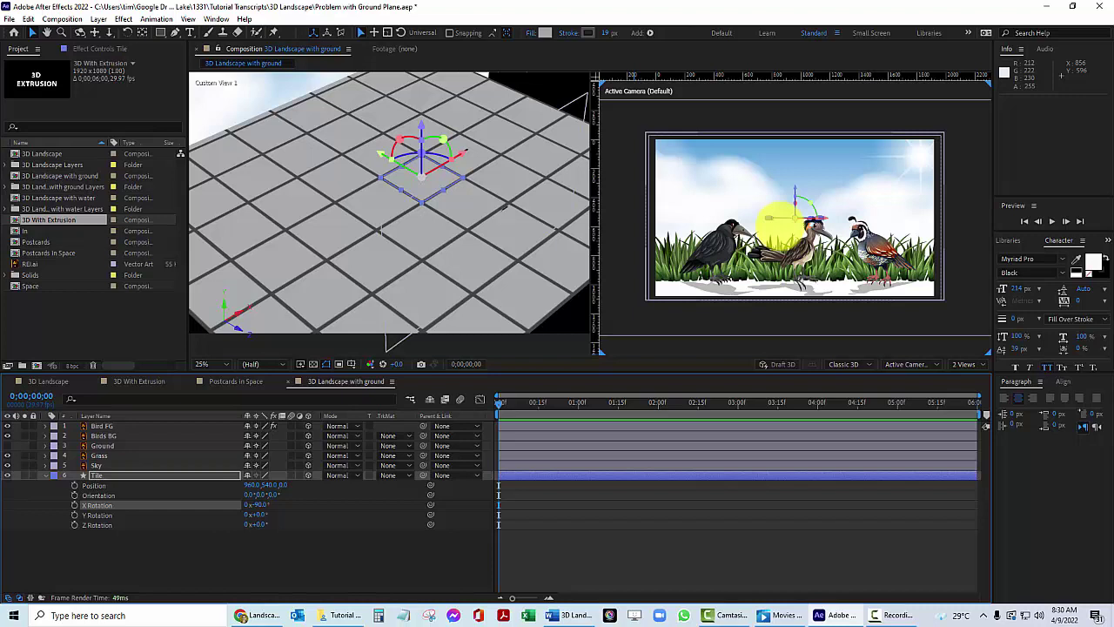
- Lower the Tile layer's Position Y beneath the birds' feet, then return to Vecteezy's landscape vectors
{"action": "left_click", "coordinate": [266, 485]}
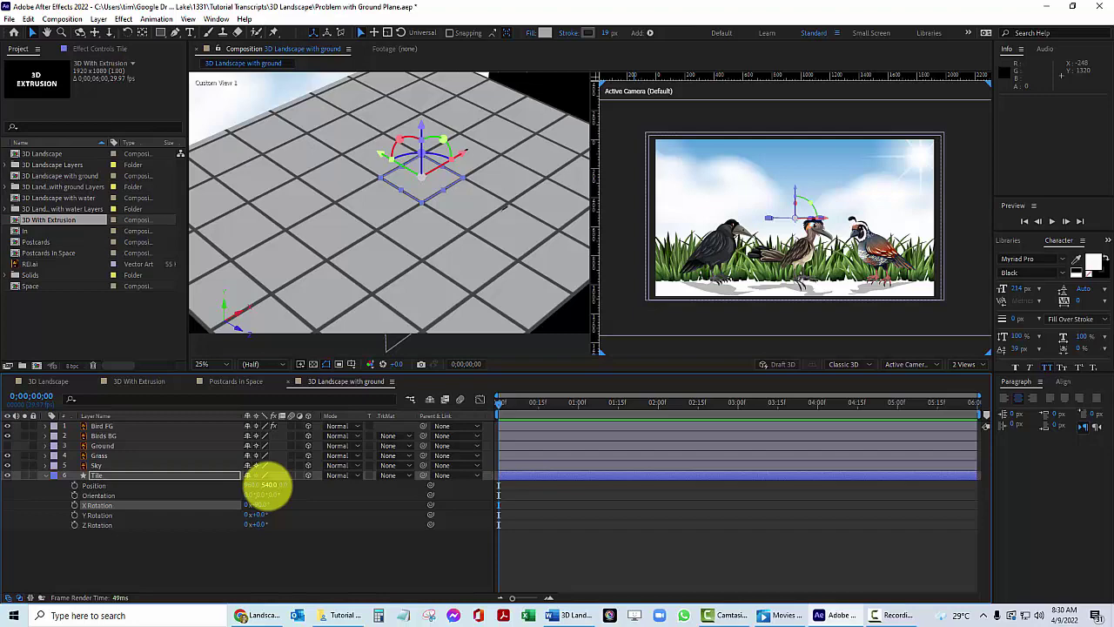
{"action": "left_click_drag", "start_coordinate": [262, 485], "coordinate": [331, 494]}
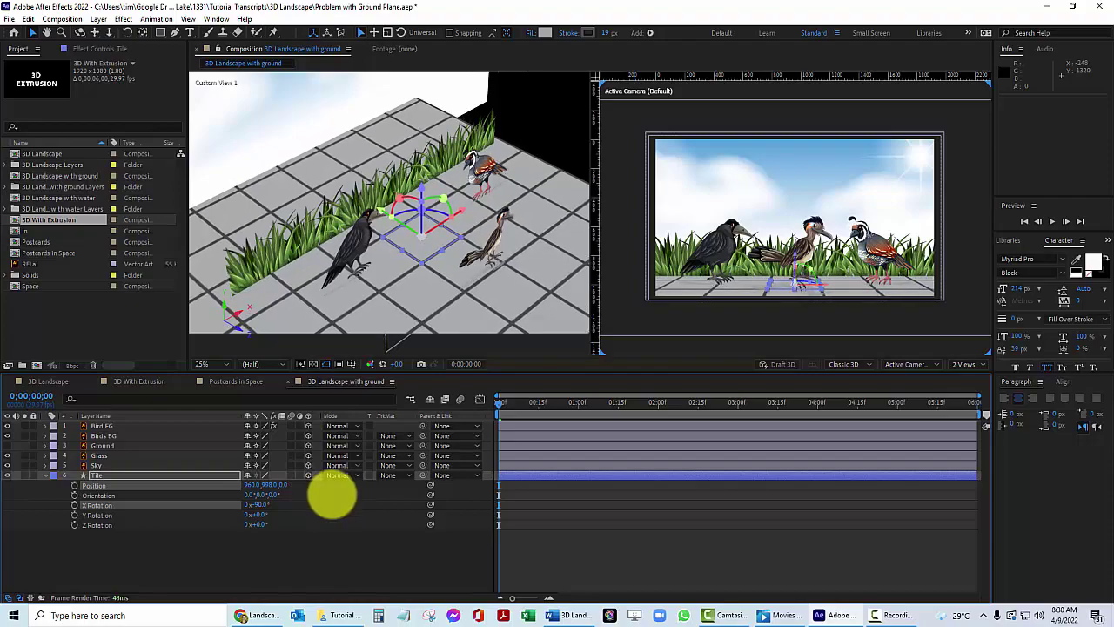
{"action": "left_click", "coordinate": [261, 616]}
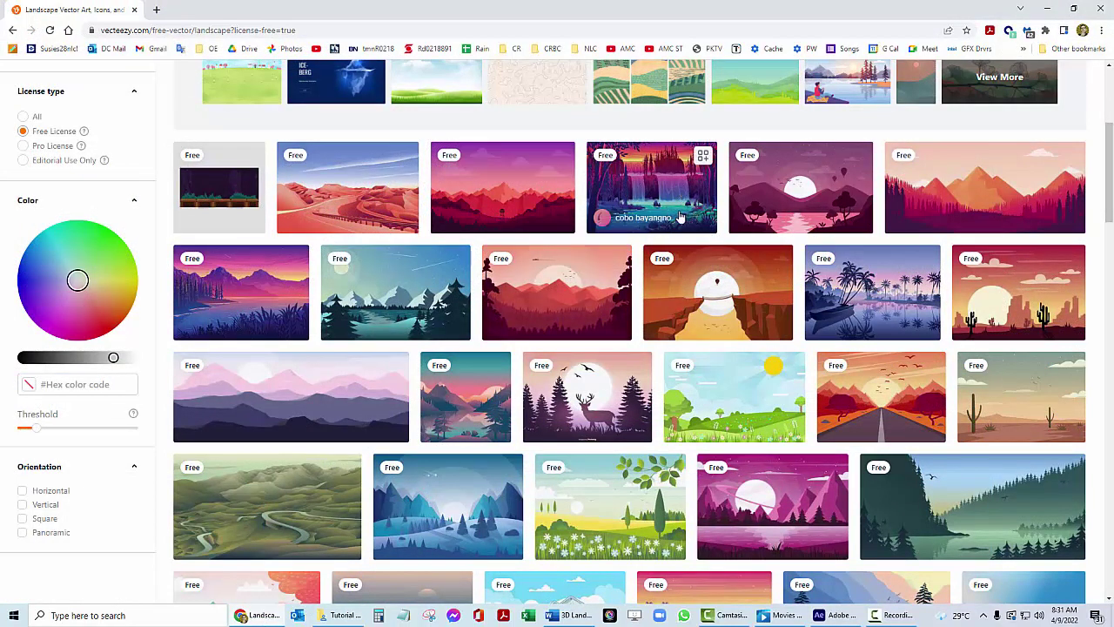
{"action": "mouse_move", "coordinate": [678, 224]}
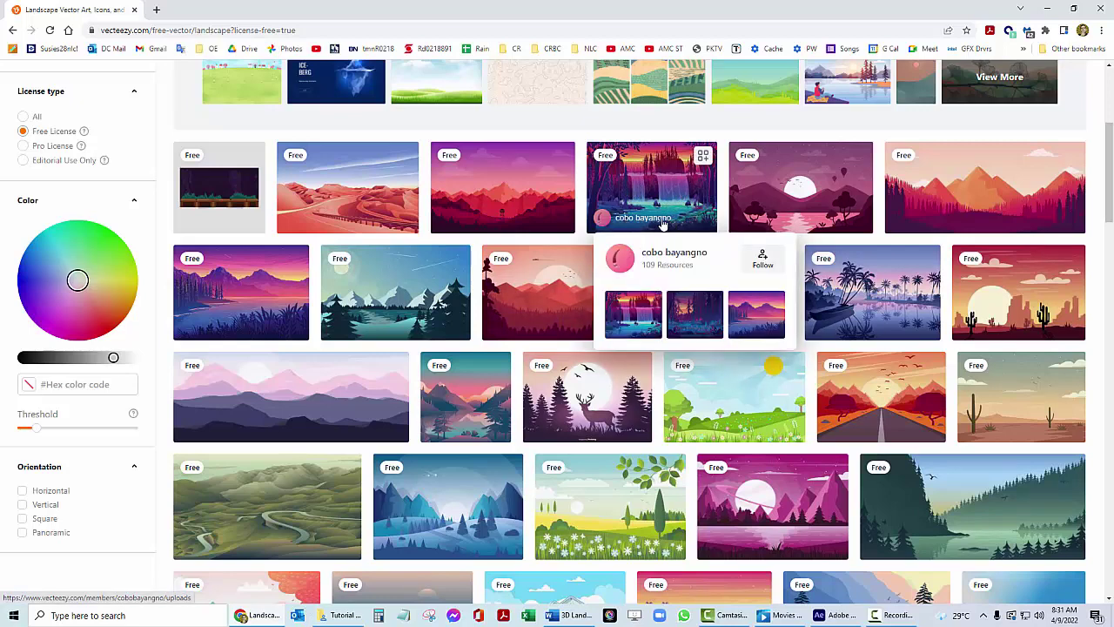